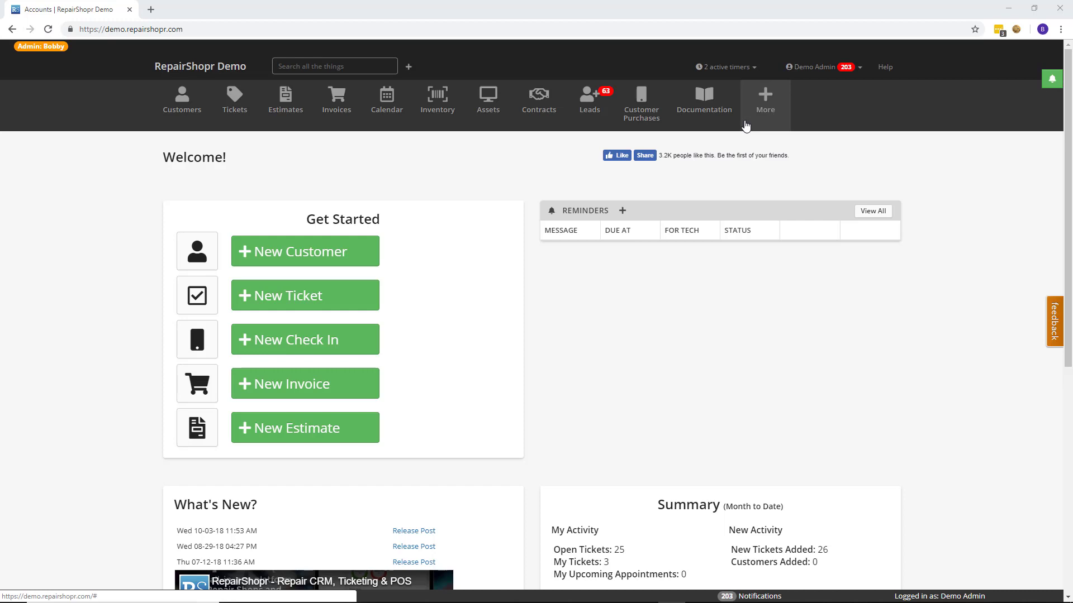
- Open the Two-factor Authentication settings from the App Center
left_click(745, 125)
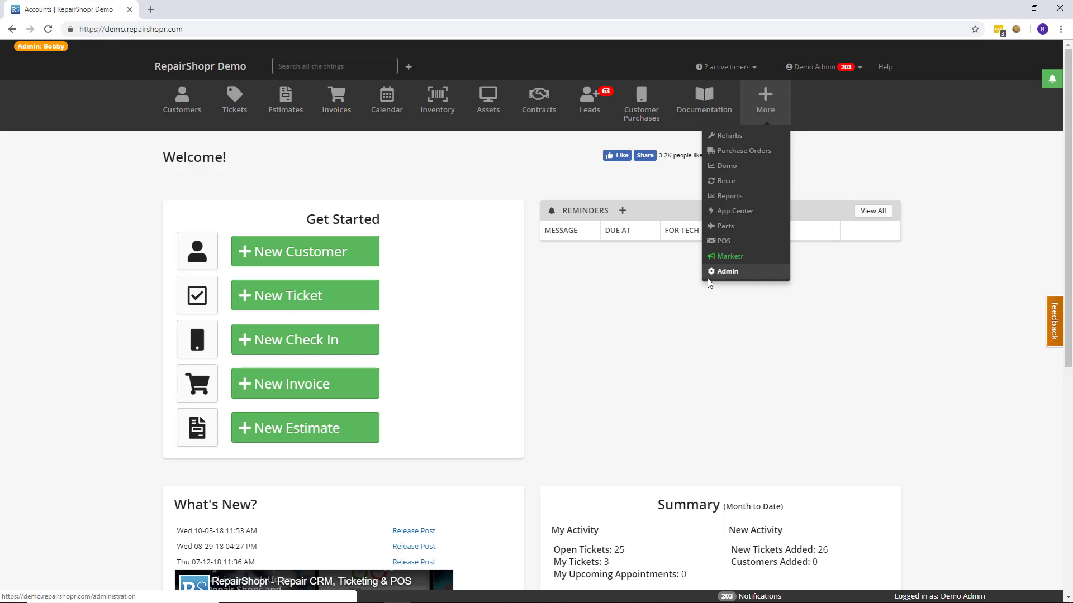
left_click(727, 211)
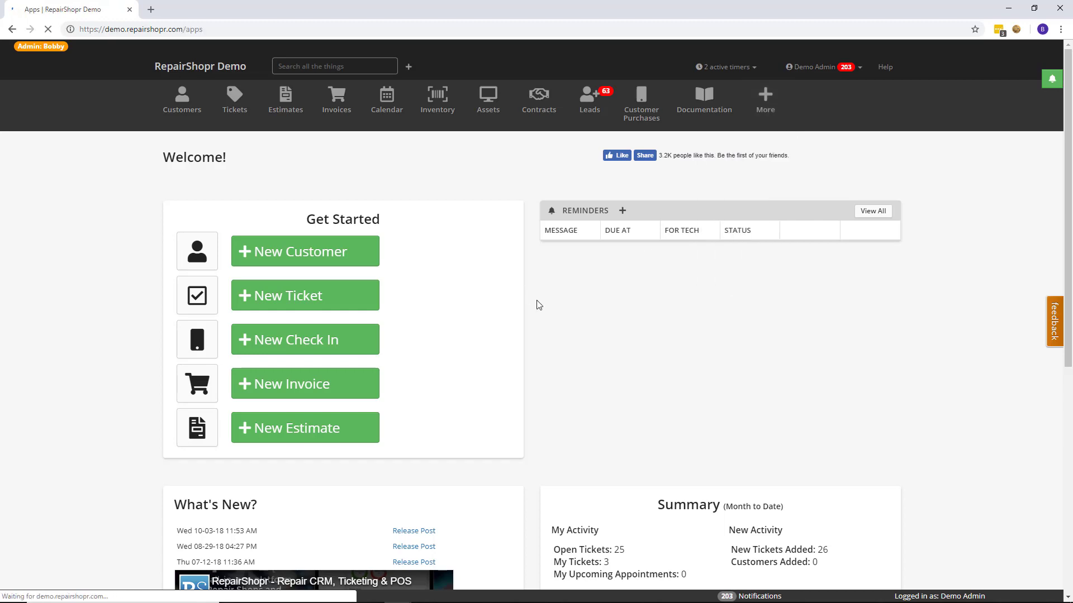
scroll(538, 318, "down", 3)
scroll(538, 322, "down", 18)
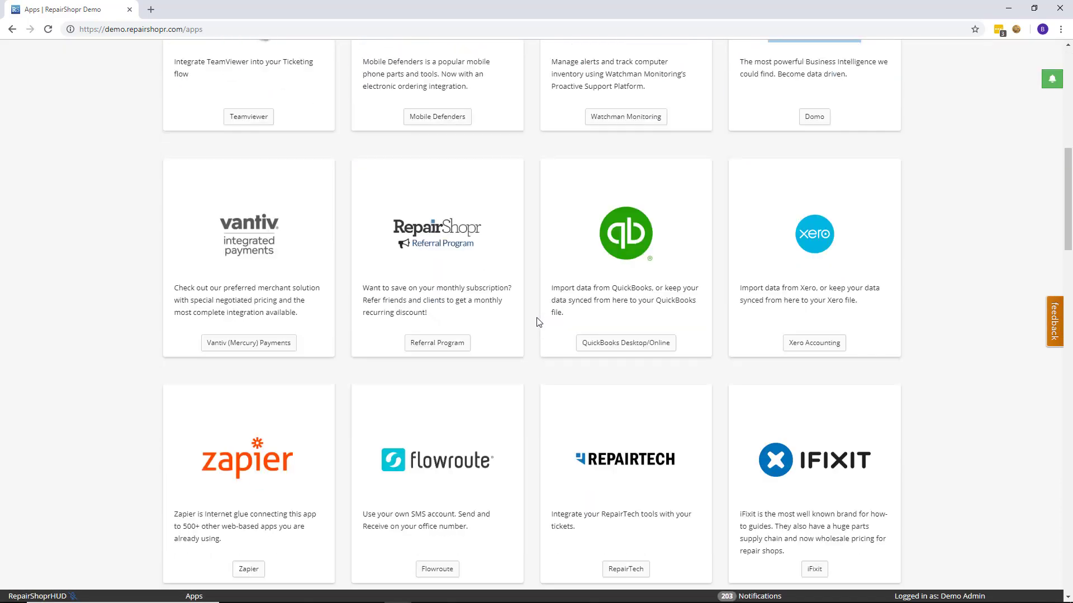
scroll(538, 322, "down", 12)
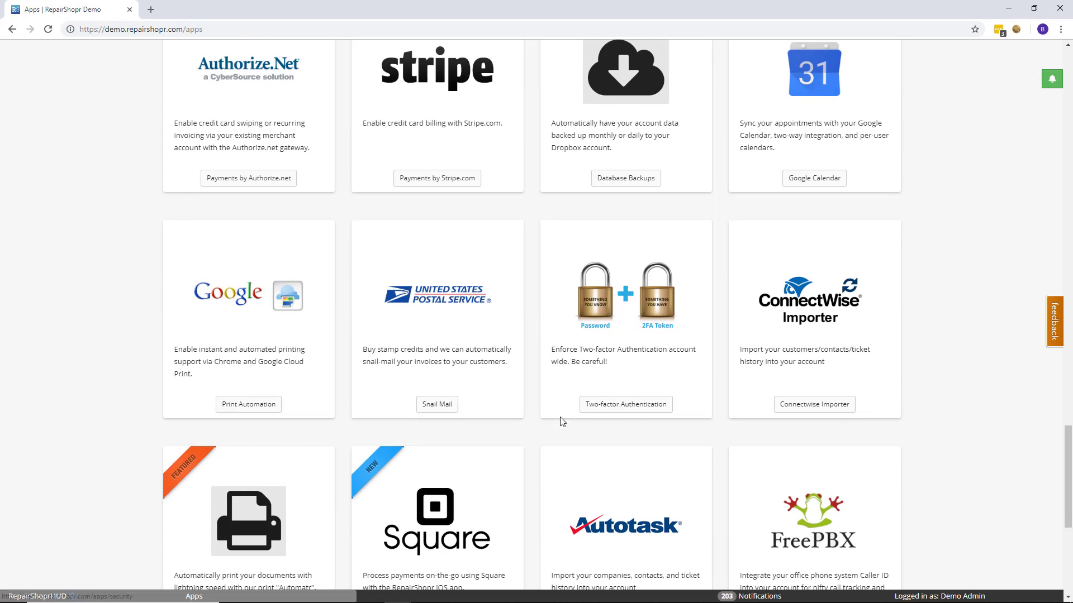
left_click(637, 410)
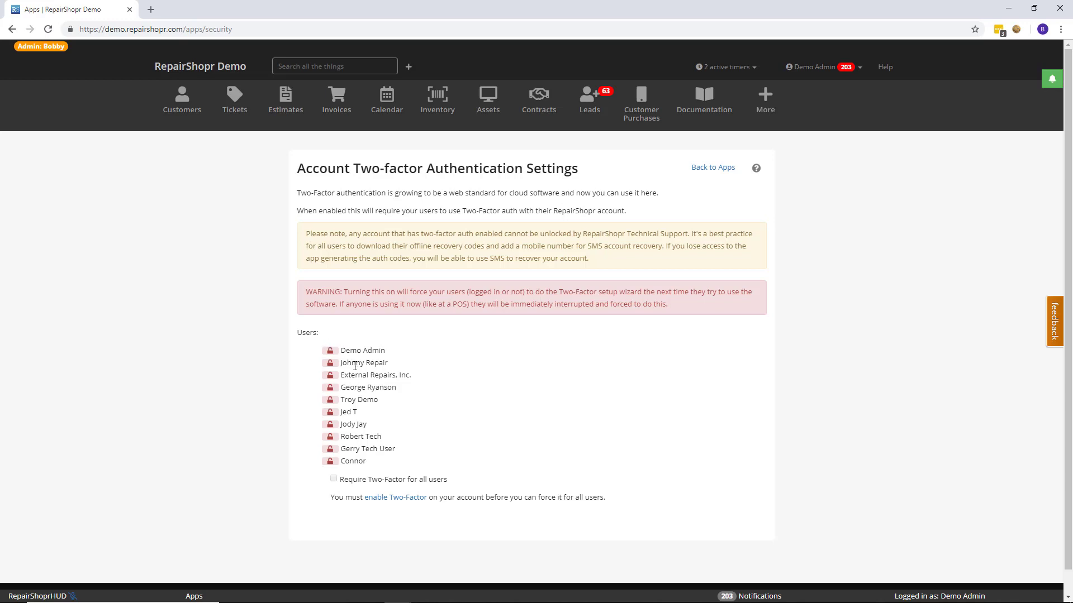
- Open the account's enable Two-Factor page in a separate browser tab and locate its Two-factor authentication section
right_click(388, 501)
left_click(395, 509)
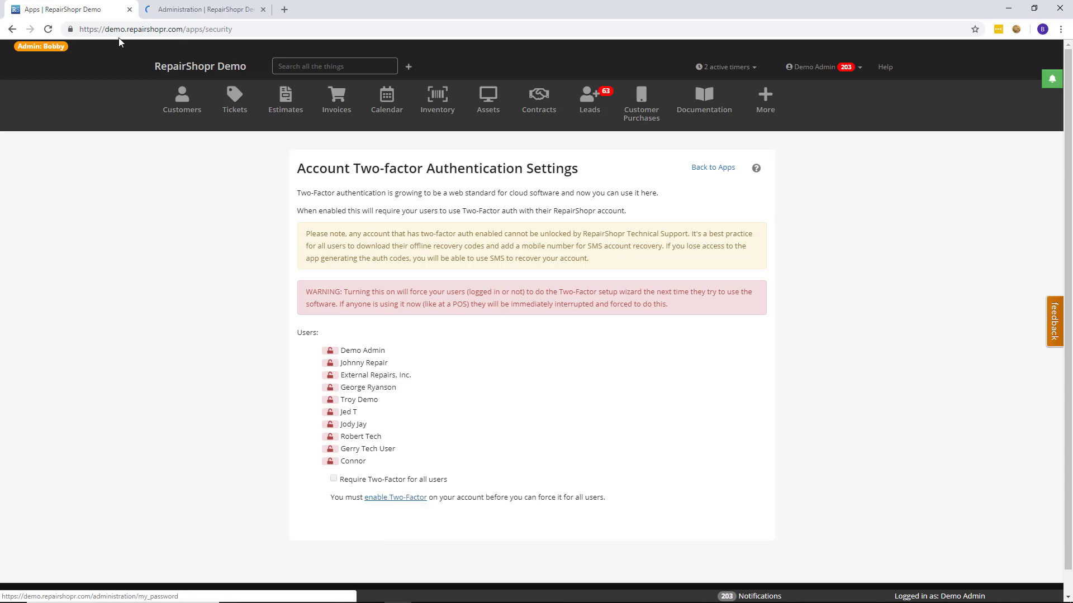
left_click(168, 10)
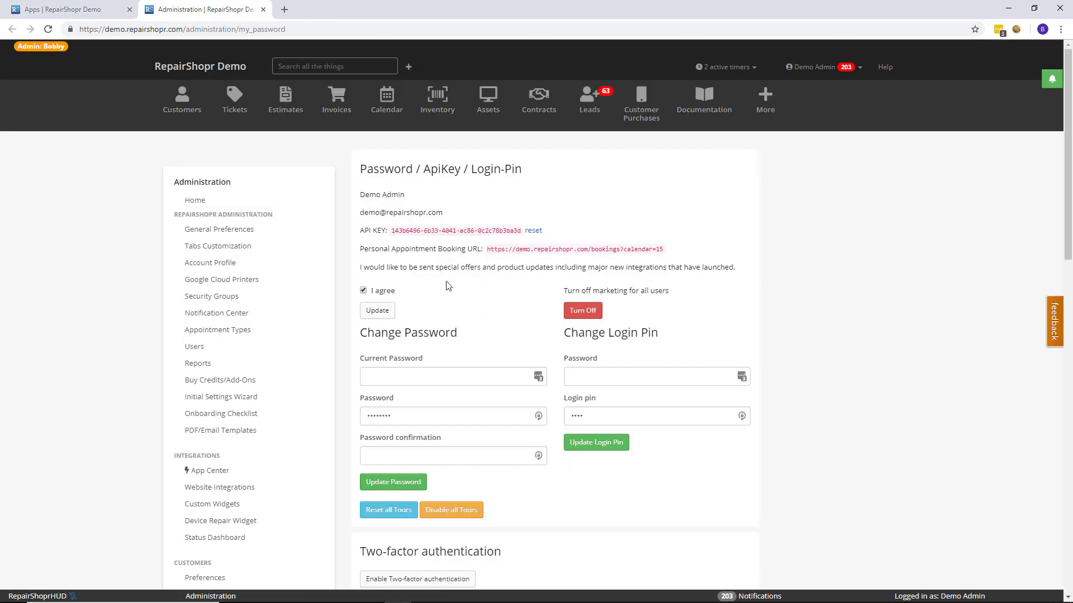
scroll(452, 319, "down", 6)
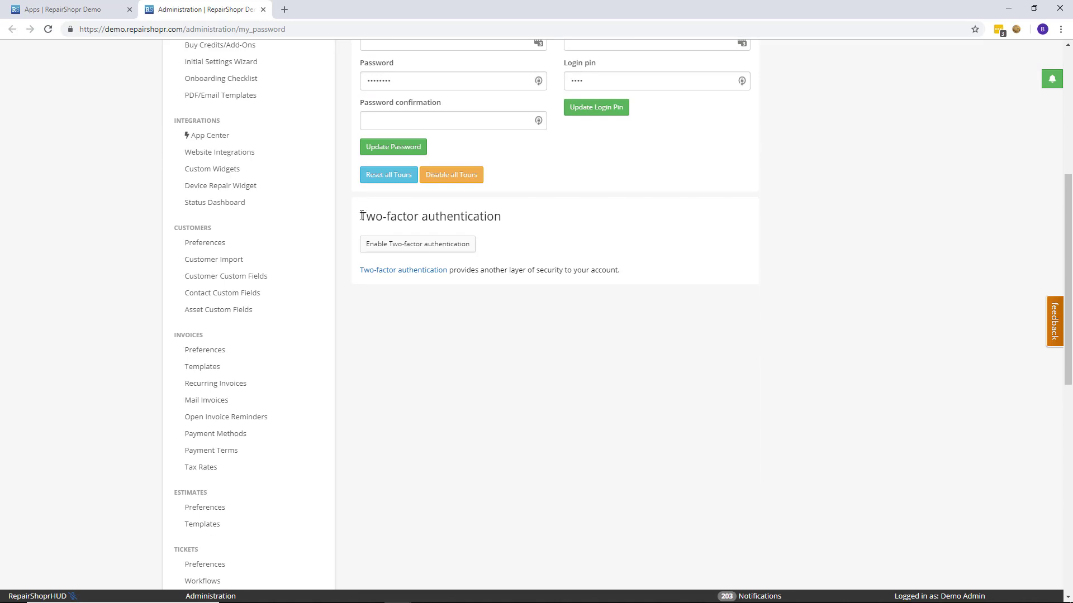
left_click_drag(361, 216, 522, 227)
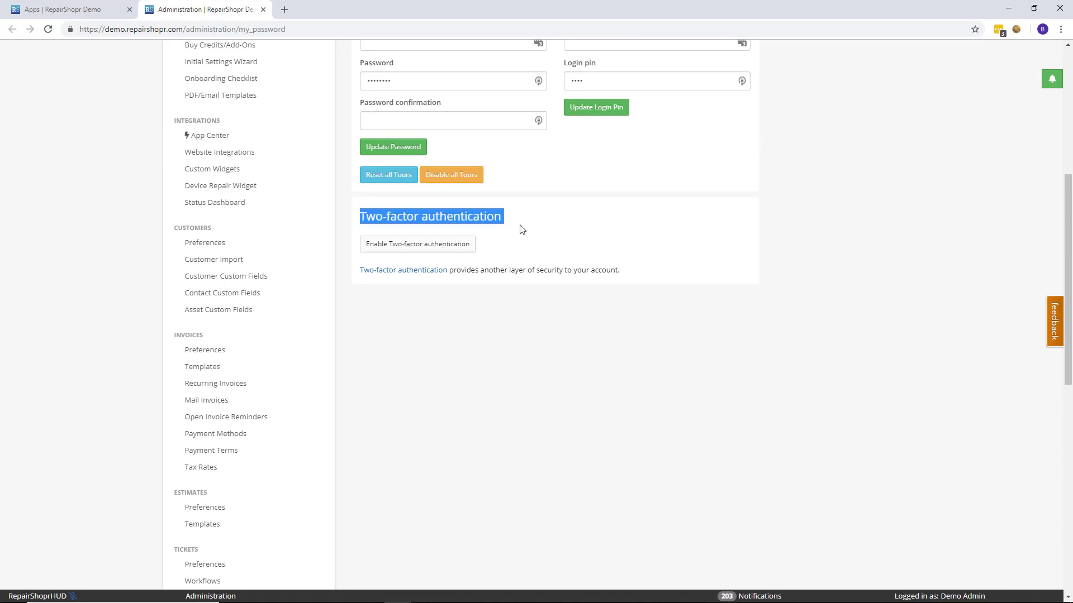
- Try to enable two-factor authentication on the account, back out of the password confirmation, and close that browser tab
left_click(409, 245)
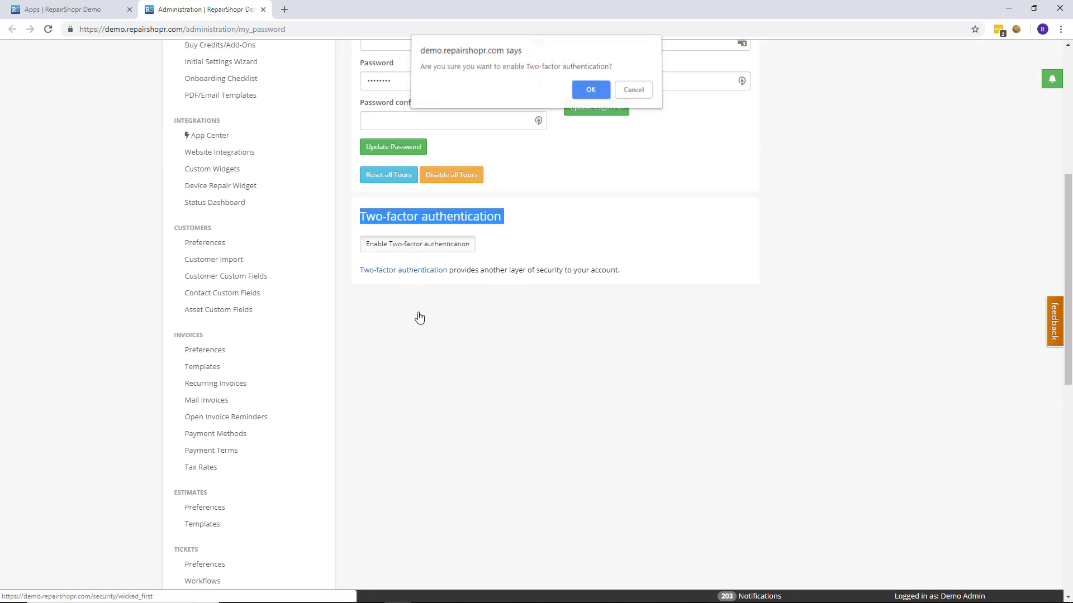
left_click(591, 96)
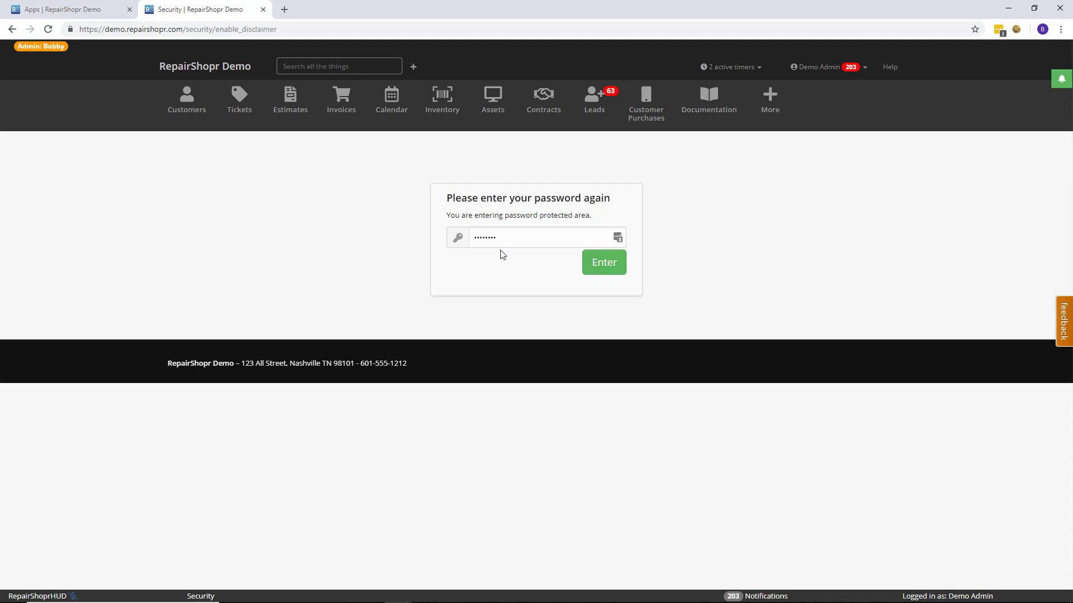
key("alt+Left")
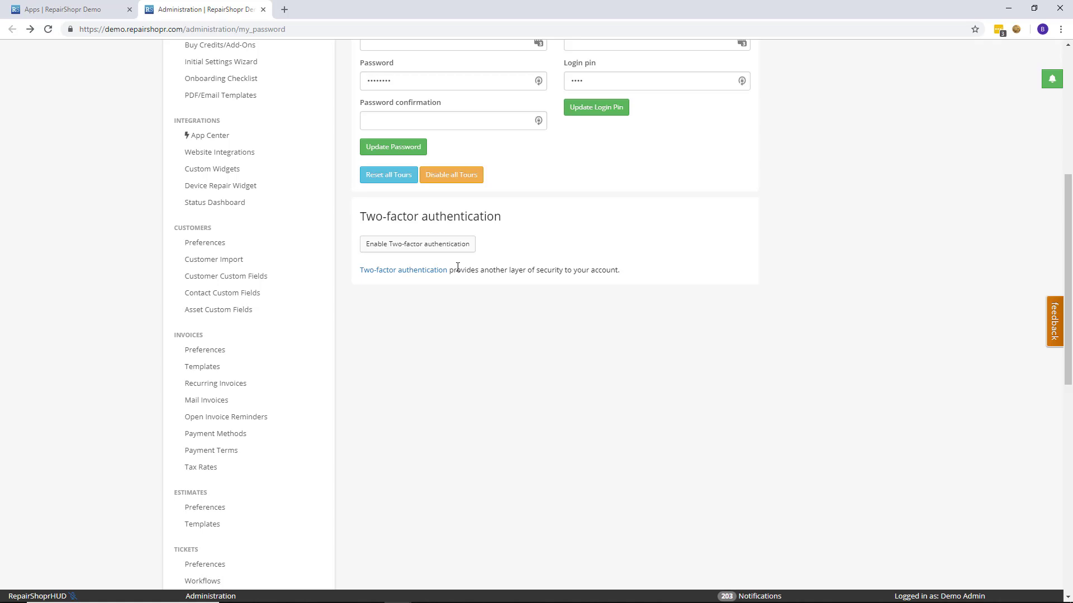
scroll(506, 319, "up", 4)
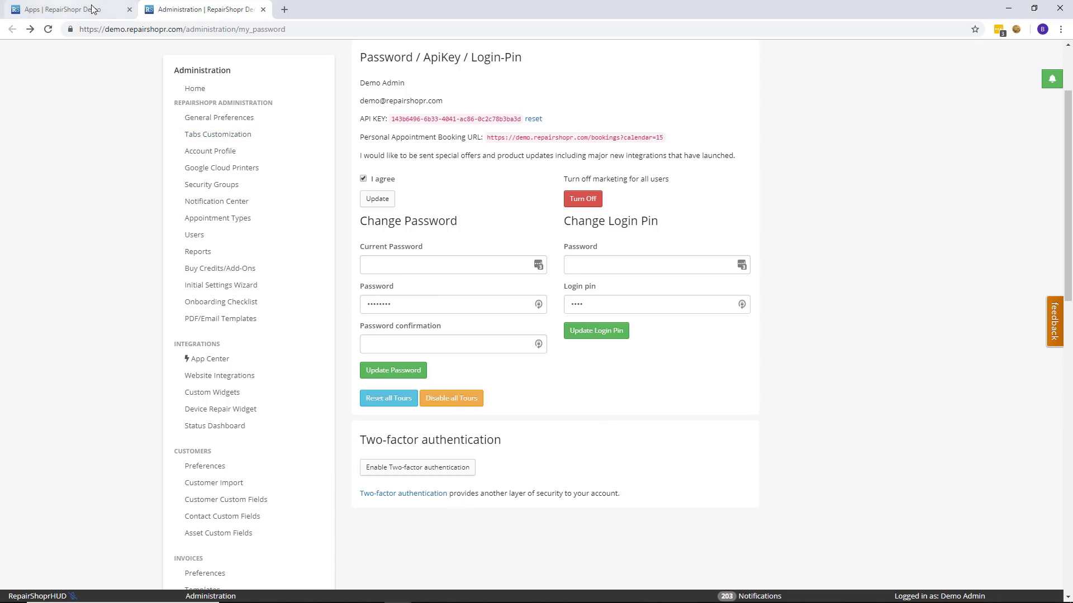
left_click(262, 9)
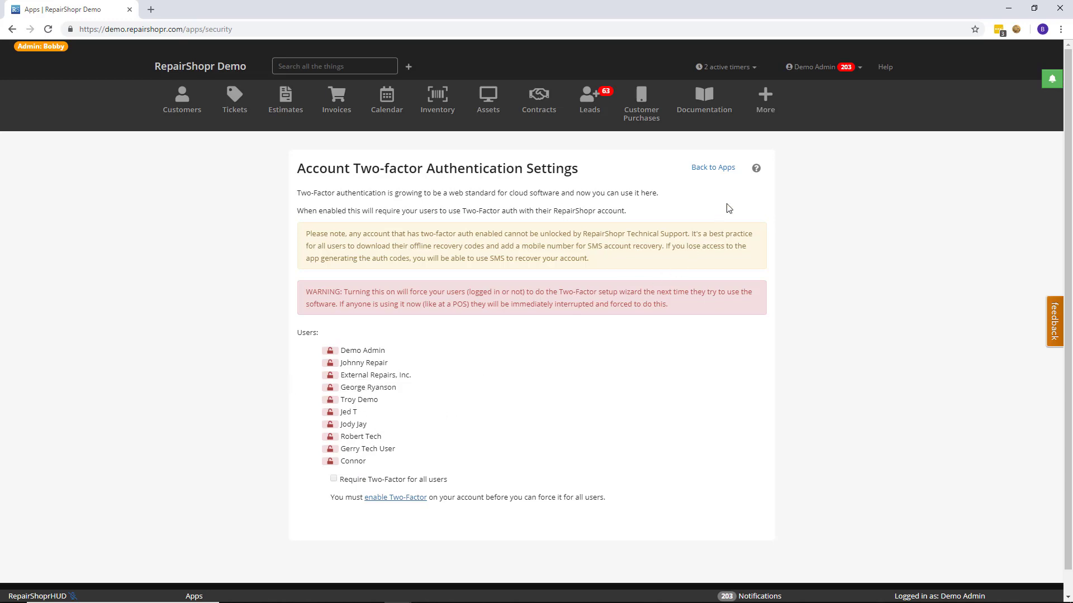
- Open the Security Groups Manager in the Administration area
left_click(761, 114)
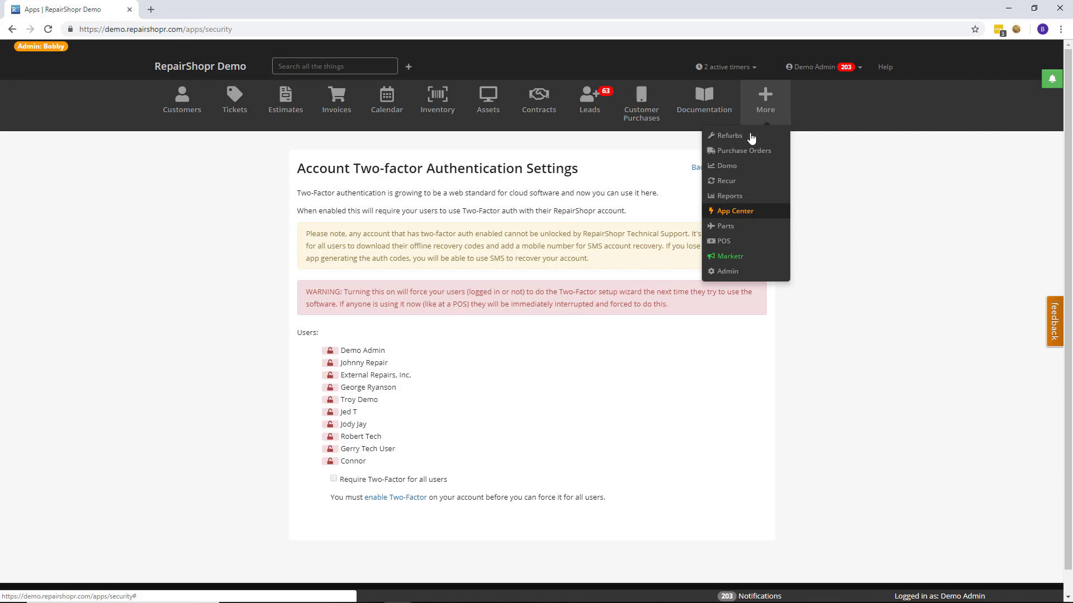
left_click(726, 271)
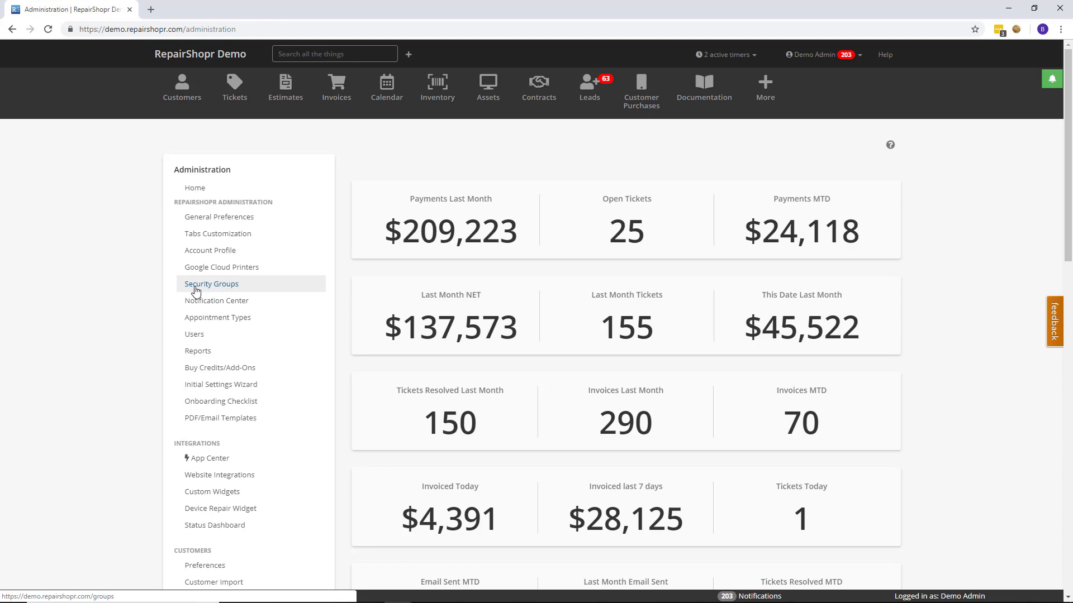
left_click(196, 289)
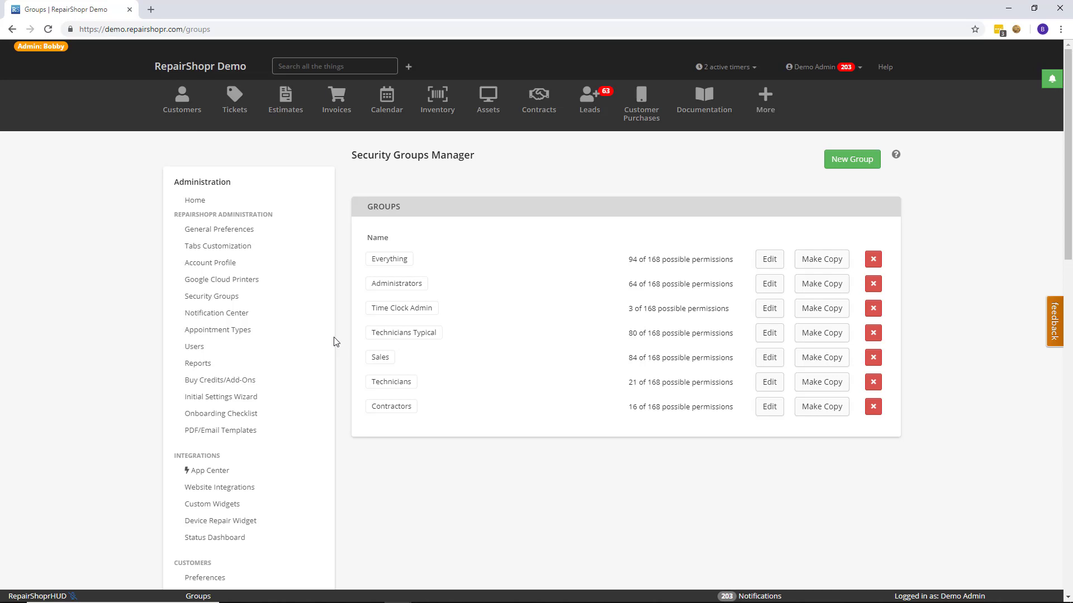
- Examine the full list of permissions available for a new security group and return to the groups list without creating one
left_click(856, 161)
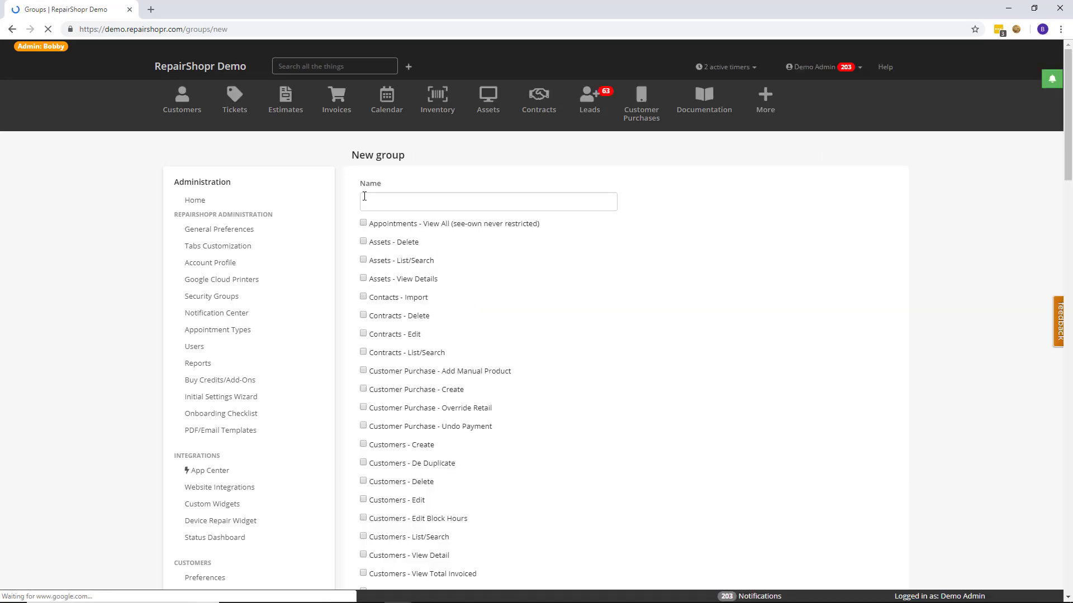
left_click(364, 196)
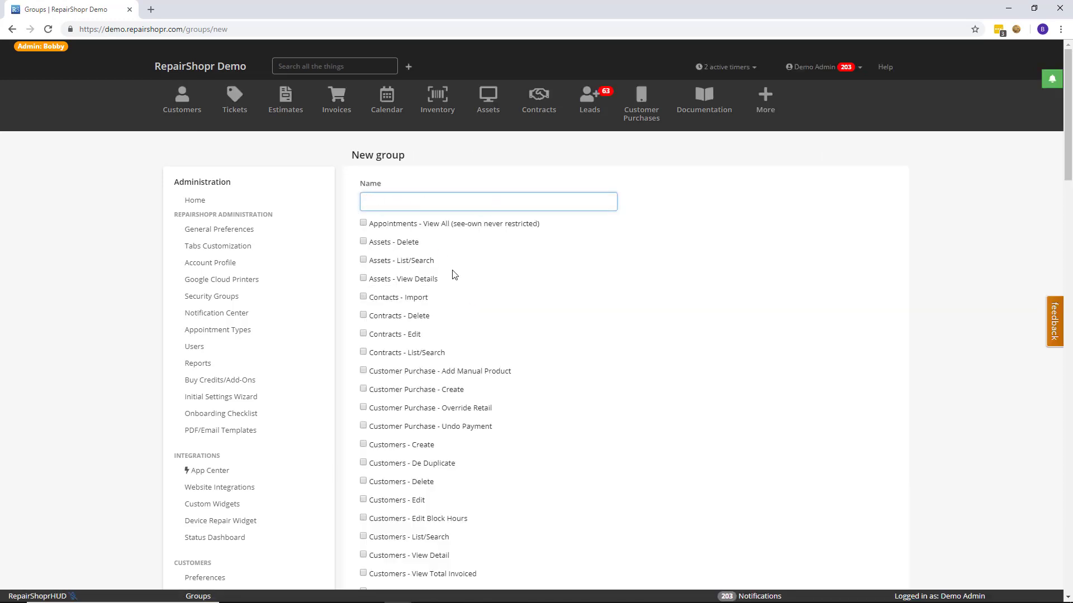
scroll(446, 267, "down", 1)
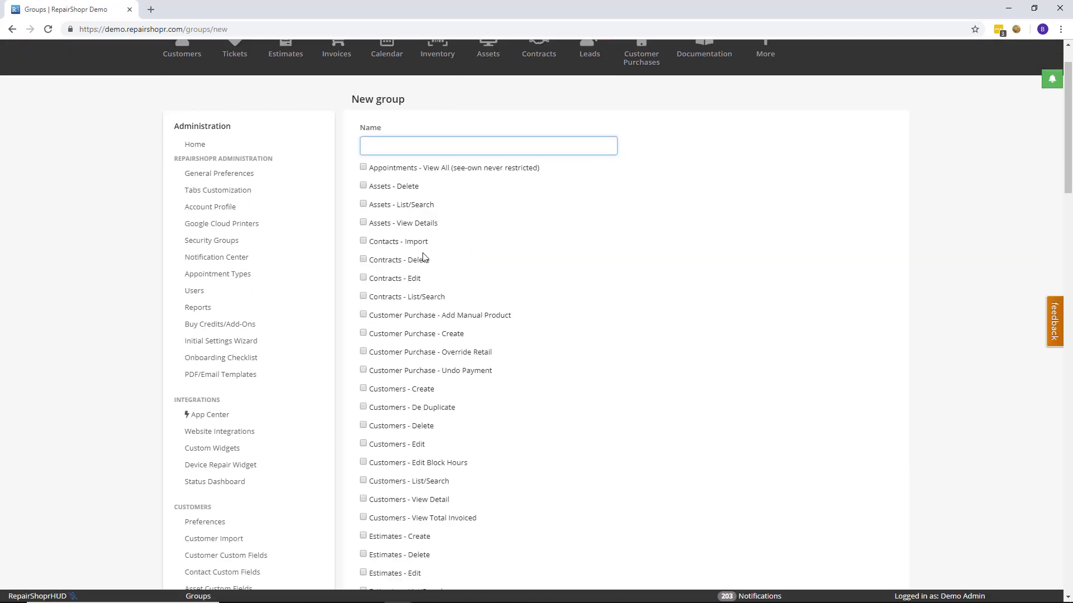
scroll(423, 257, "down", 5)
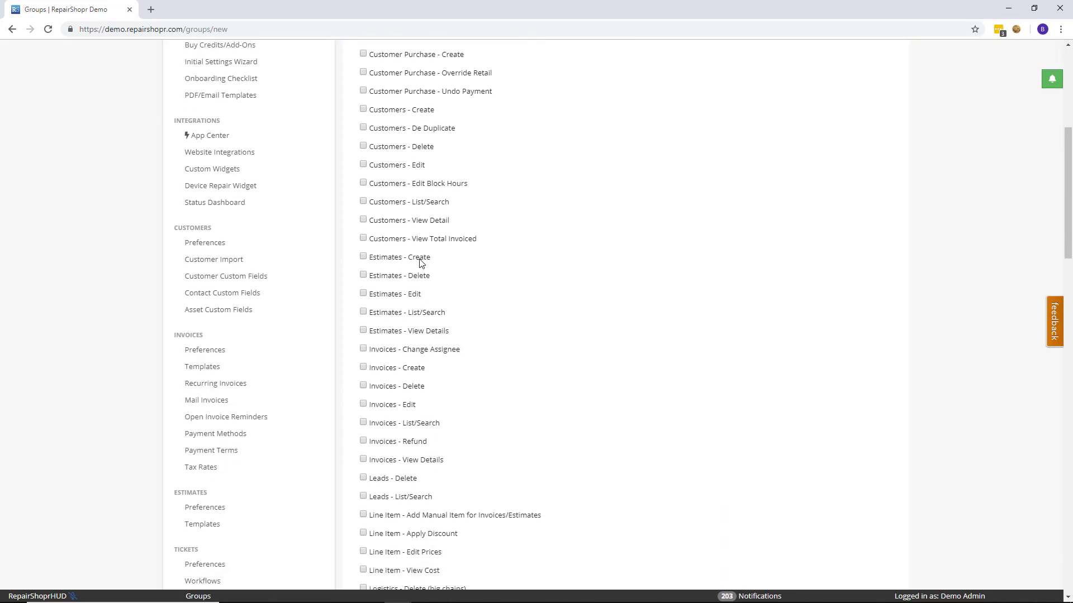
scroll(420, 263, "down", 5)
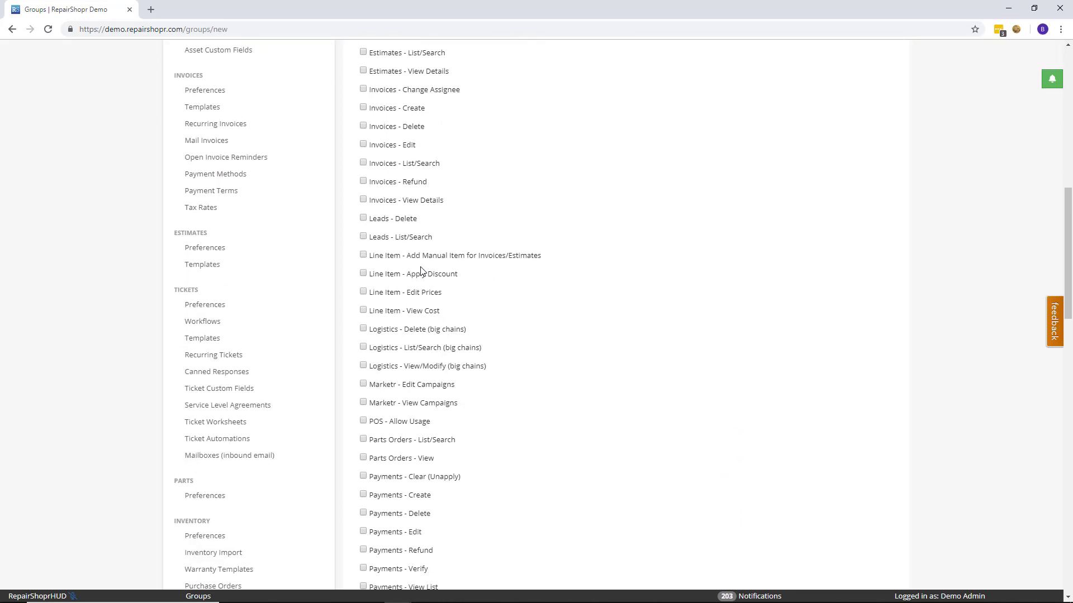
scroll(421, 272, "down", 3)
scroll(417, 271, "down", 3)
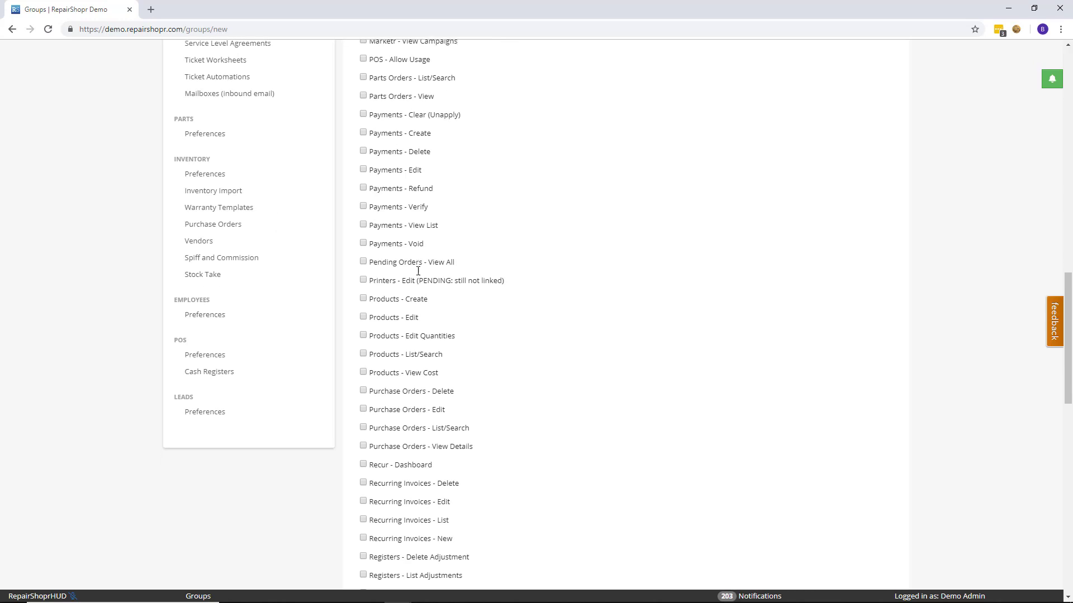
scroll(418, 272, "down", 7)
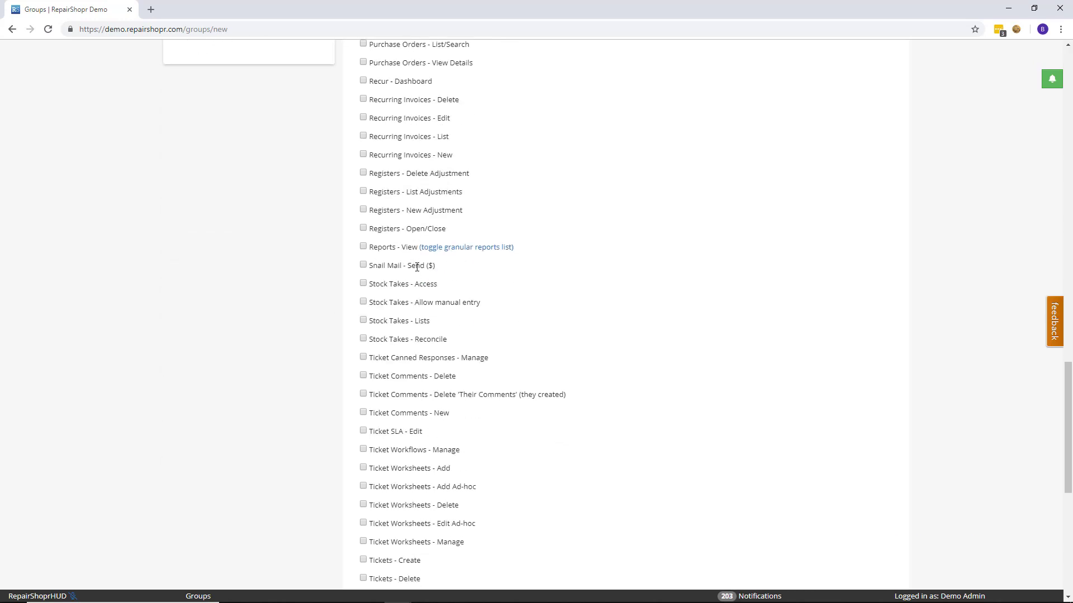
scroll(417, 267, "down", 2)
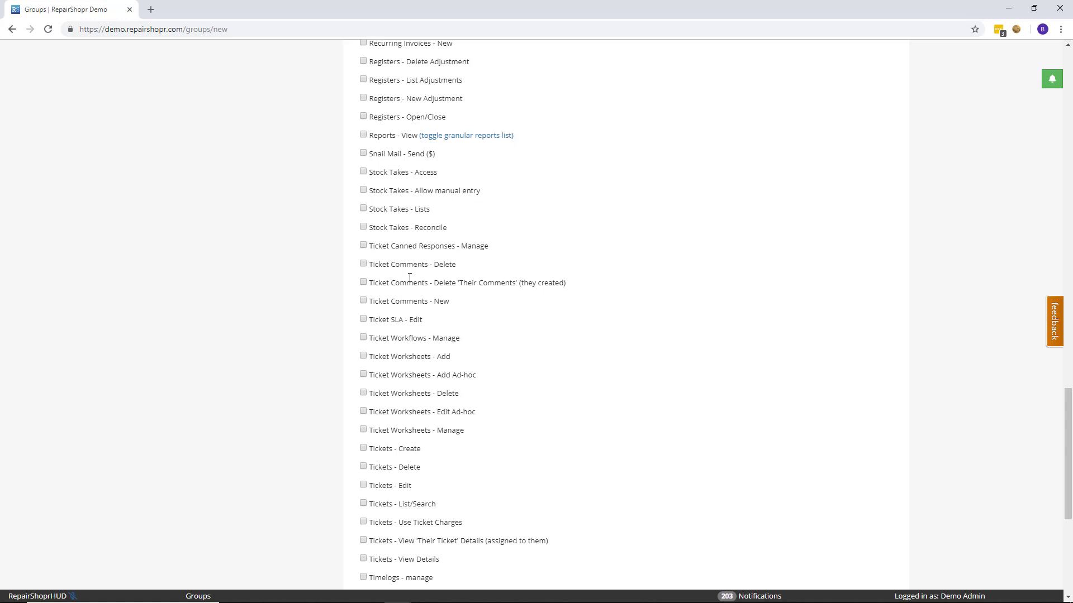
scroll(410, 278, "up", 7)
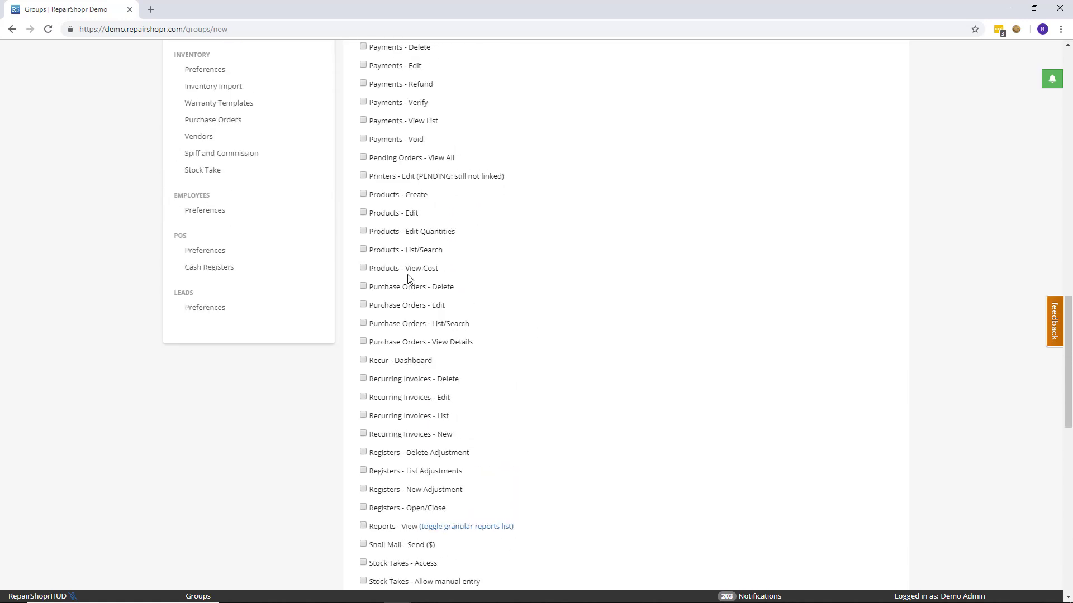
scroll(408, 276, "up", 7)
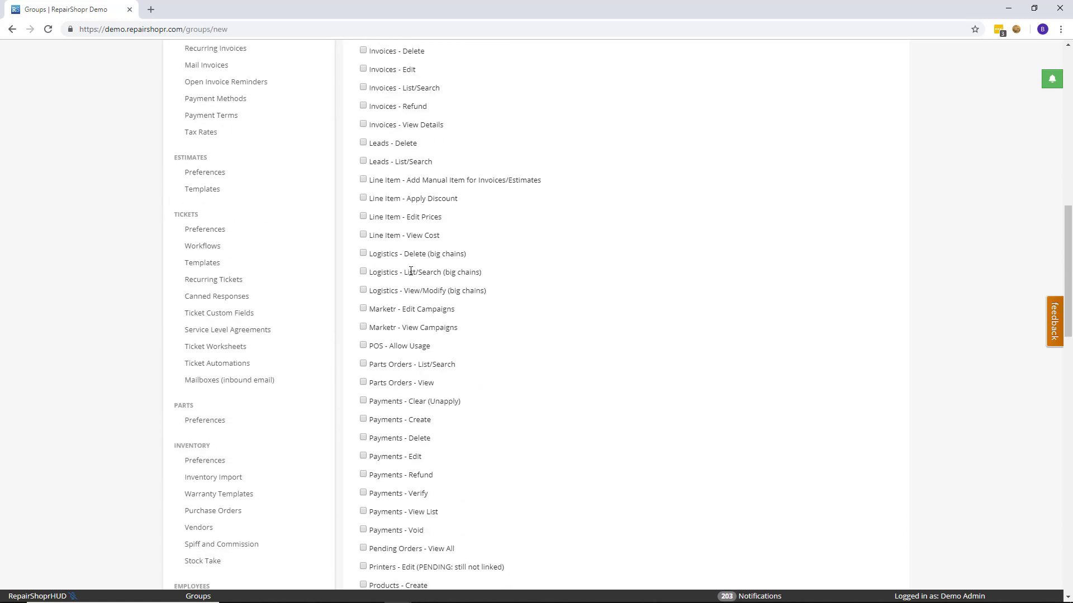
scroll(411, 271, "up", 10)
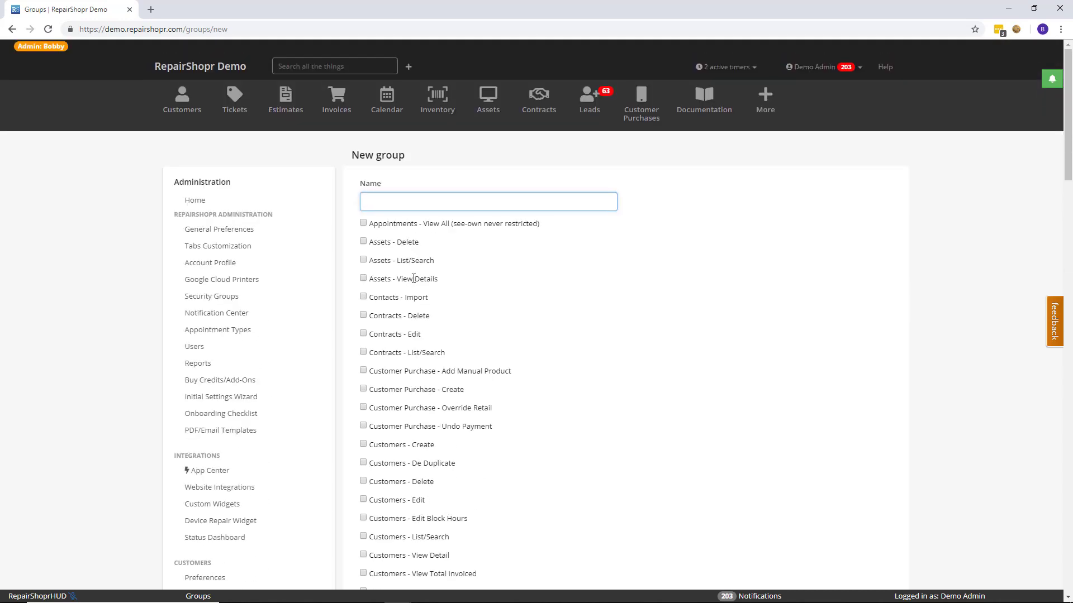
key("alt+Left")
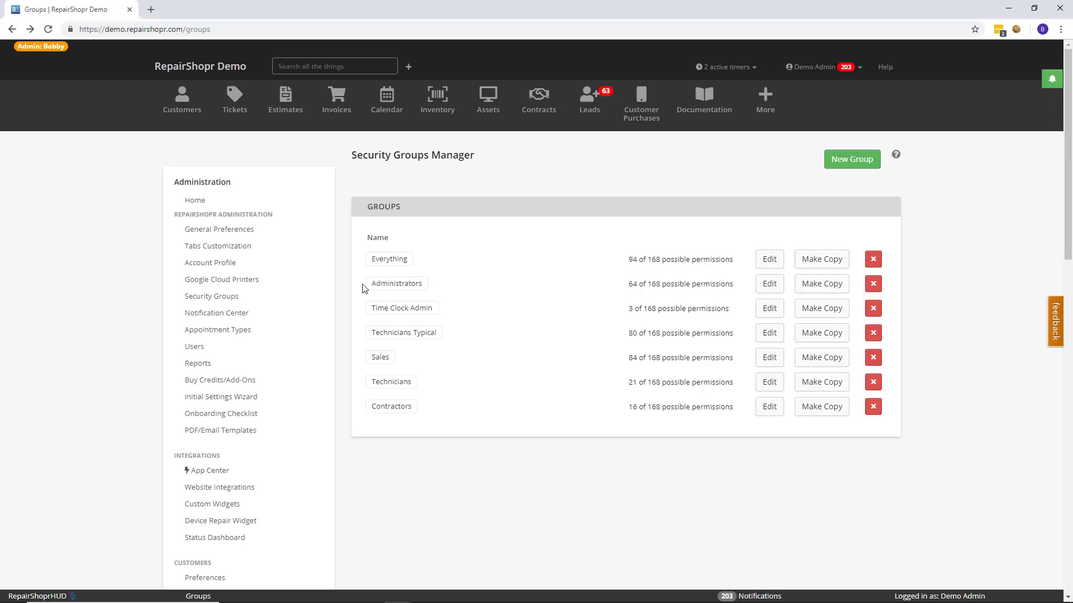
- Open the details of the second user in the Users administration list and view the access settings
left_click(219, 351)
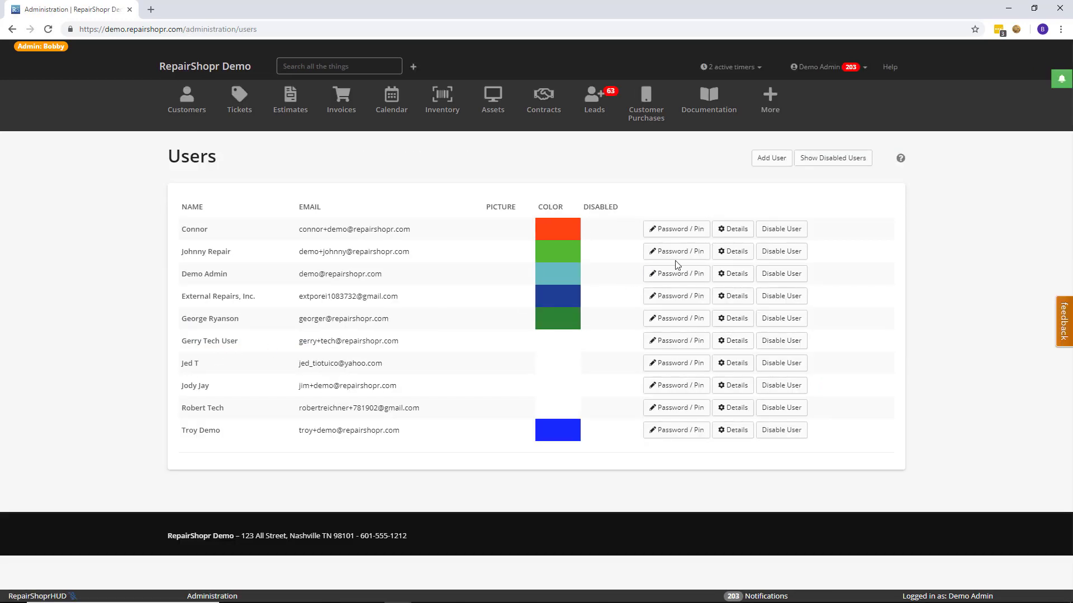
left_click(735, 253)
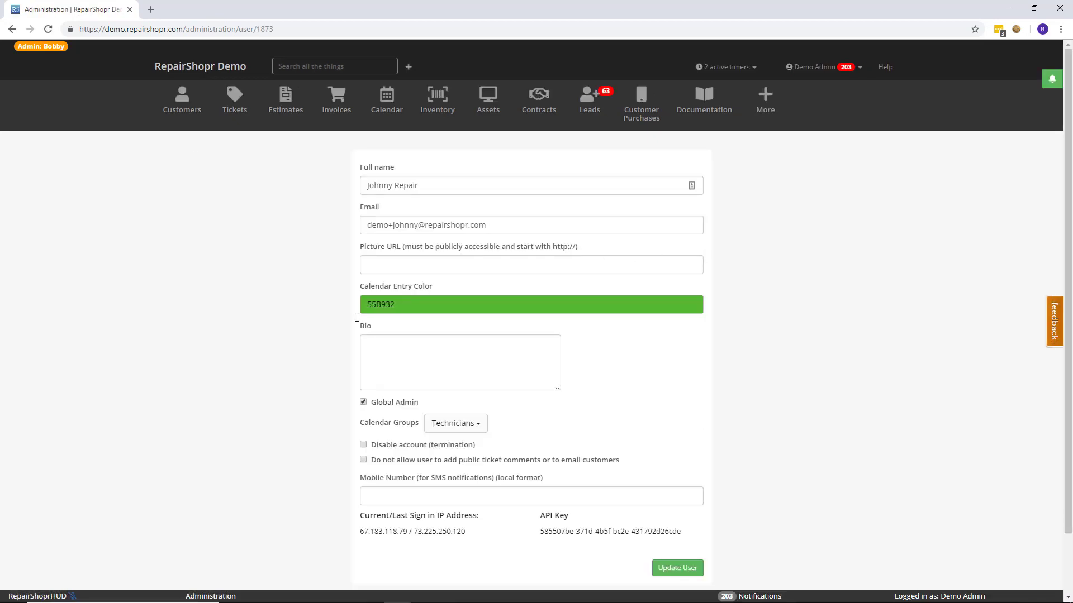
scroll(293, 357, "down", 2)
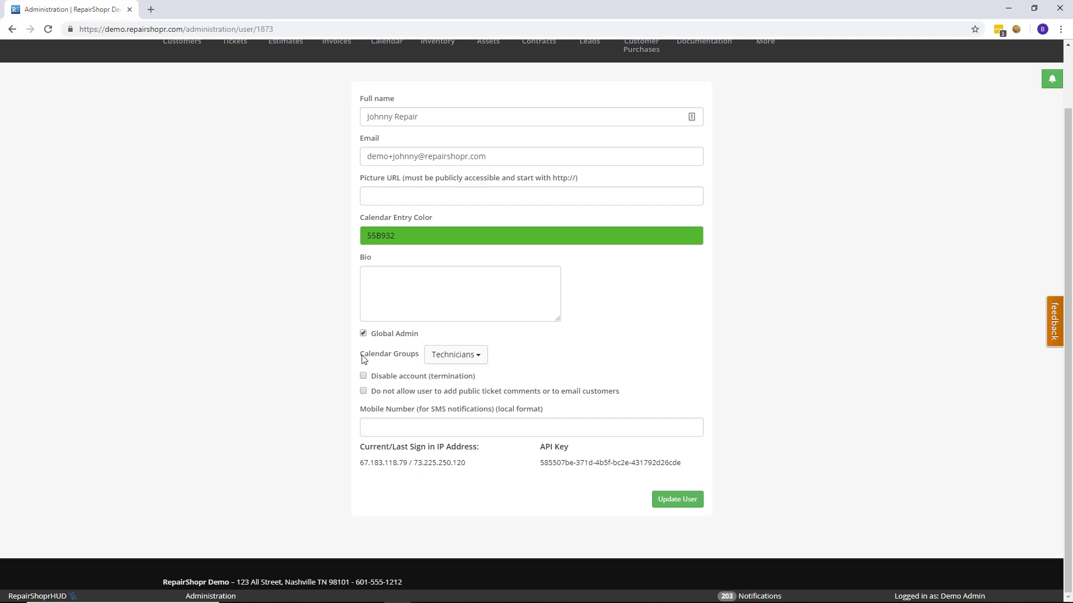
- Inspect the user's Calendar Groups choices and the Global Admin setting without changing them
left_click_drag(360, 353, 402, 360)
left_click(412, 356)
left_click(449, 361)
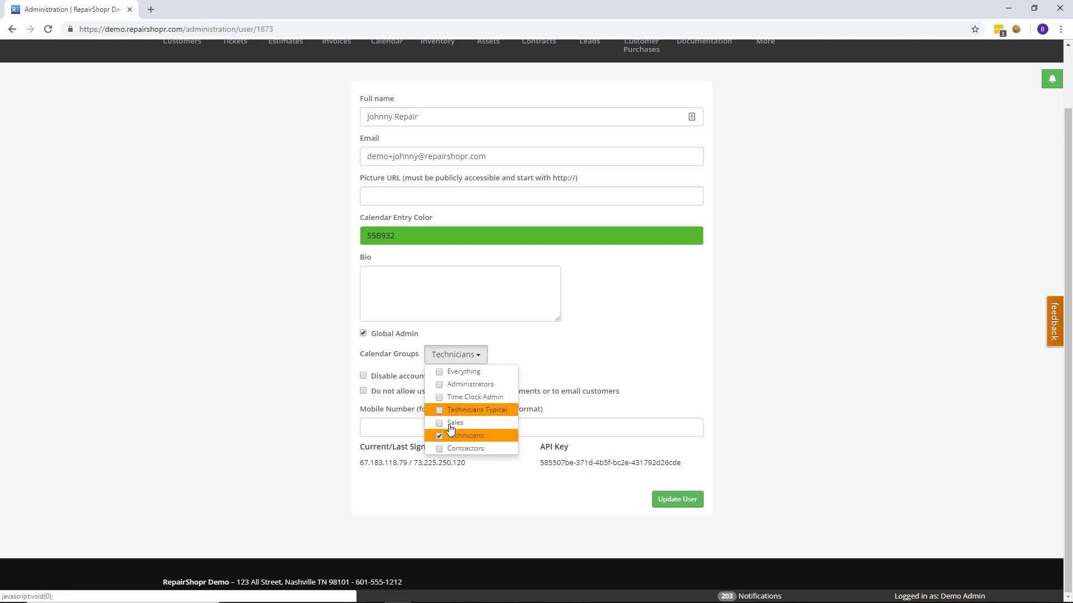
left_click(450, 356)
left_click_drag(371, 335, 426, 336)
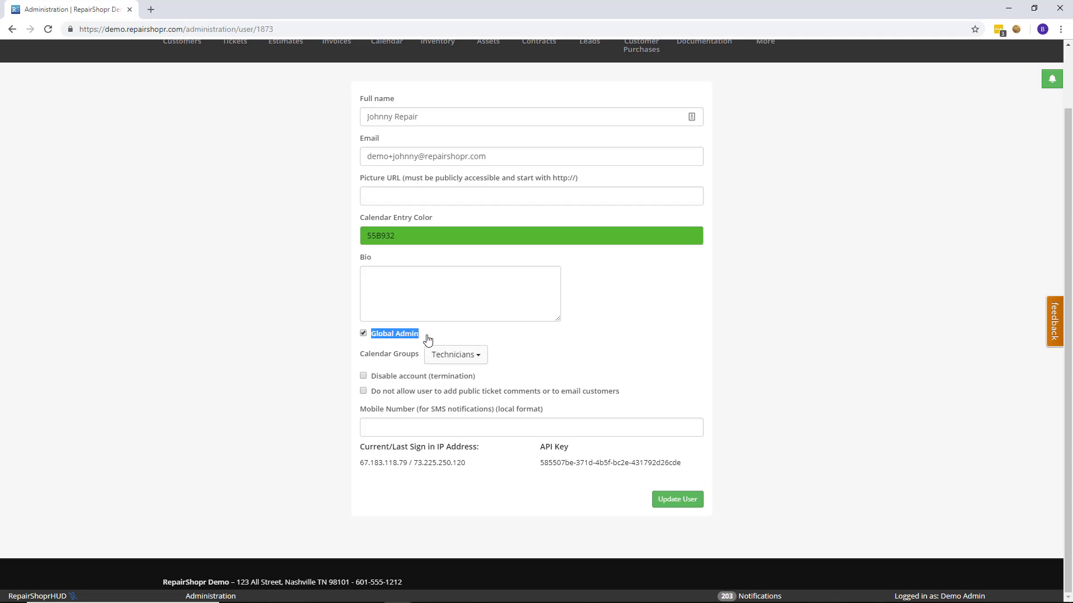
left_click(315, 370)
- Leave the user's details unsaved and return to the Users list in the Administration area
scroll(607, 215, "up", 2)
left_click(766, 101)
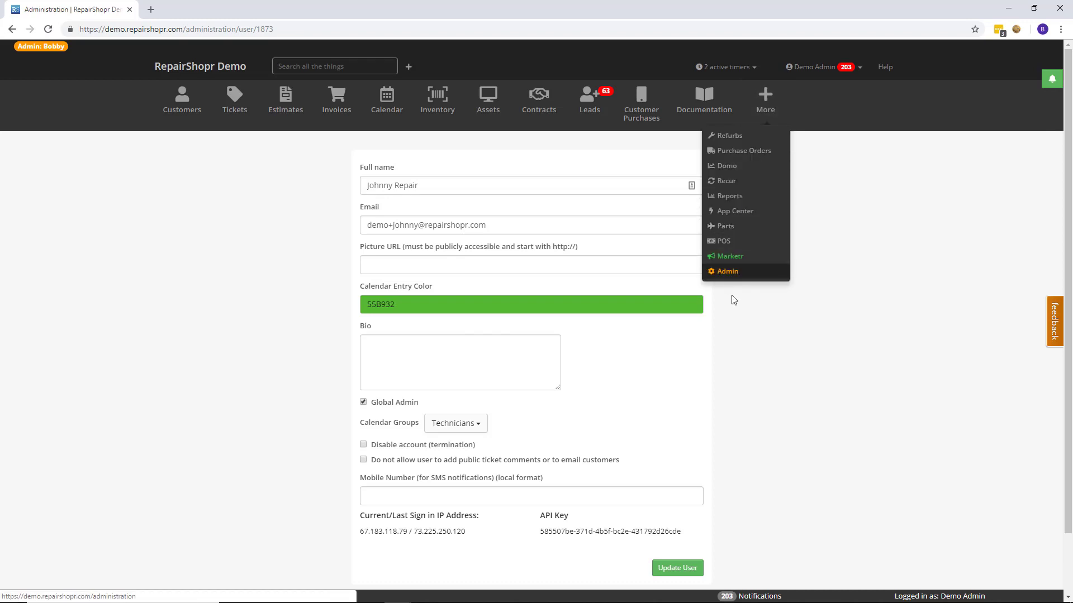
left_click(727, 272)
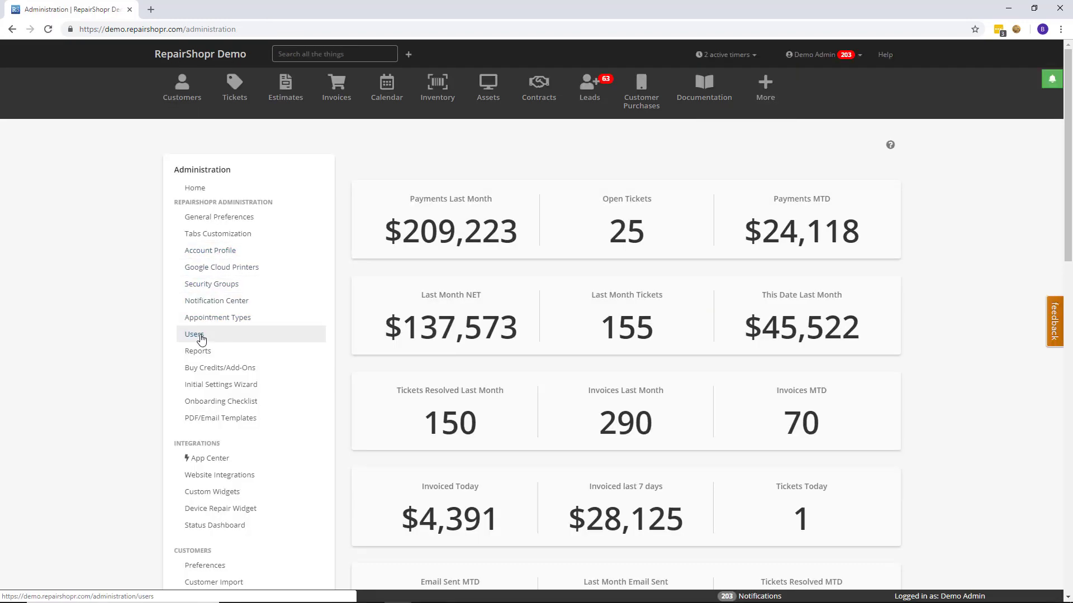
left_click(200, 335)
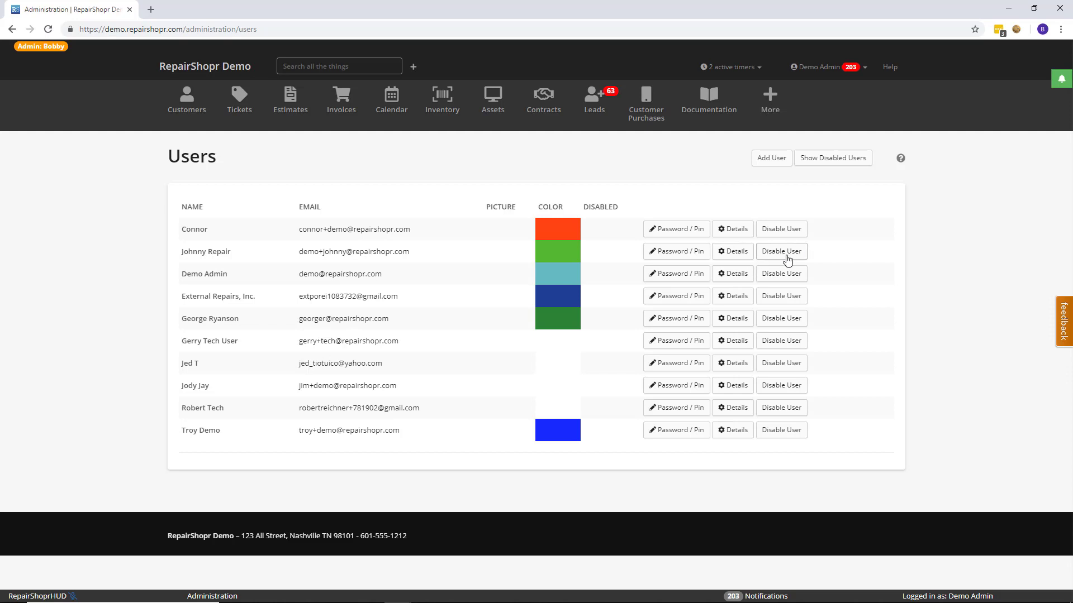
- Open the second user's details and add the prefix "disabled" to the front of the existing email address
left_click(732, 253)
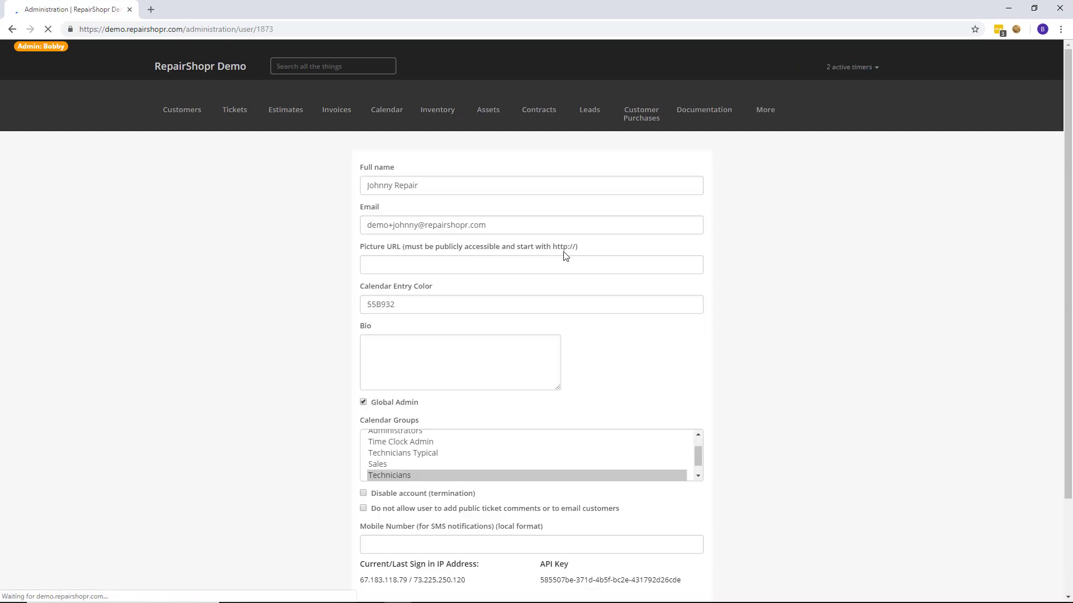
scroll(328, 340, "down", 1)
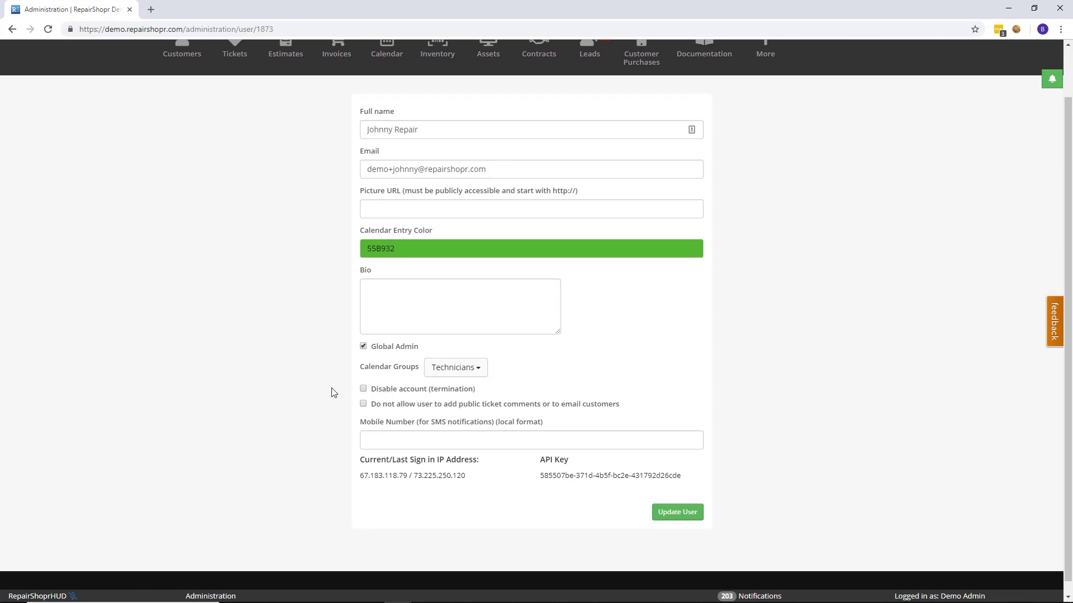
left_click(364, 167)
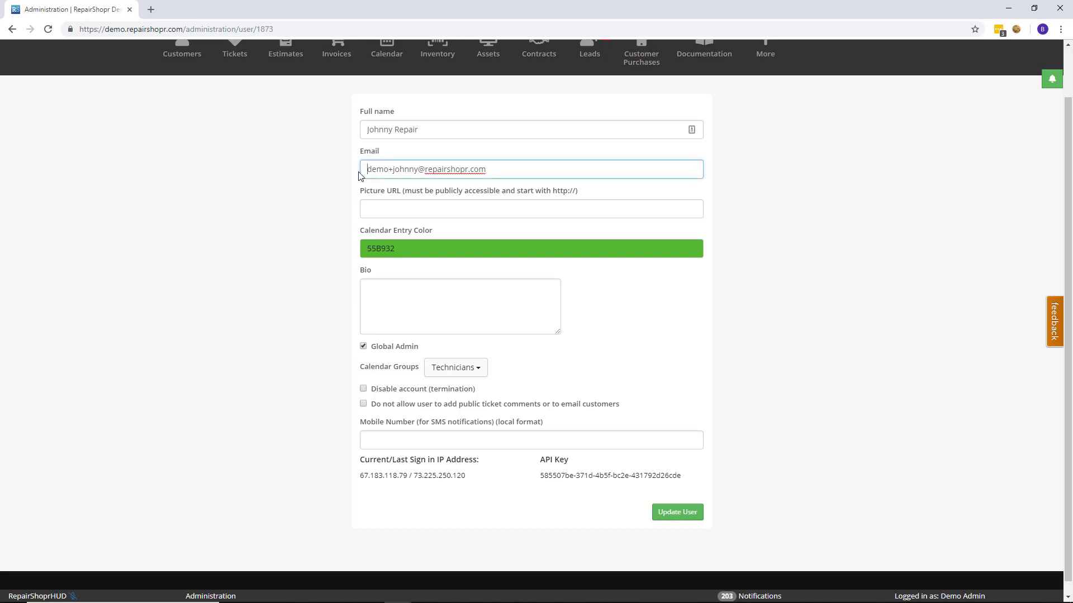
type("disabled")
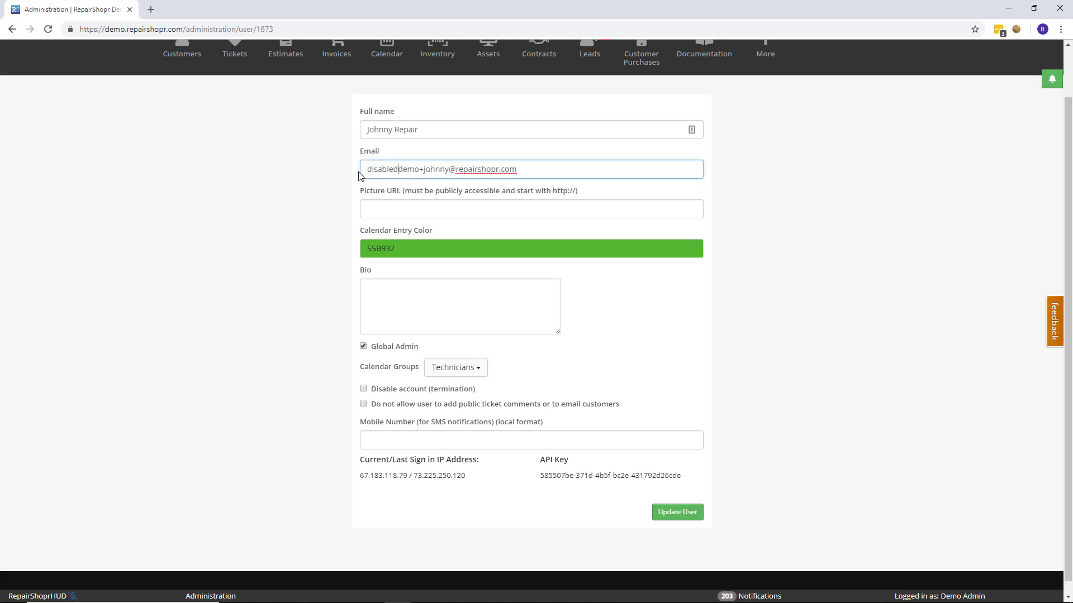